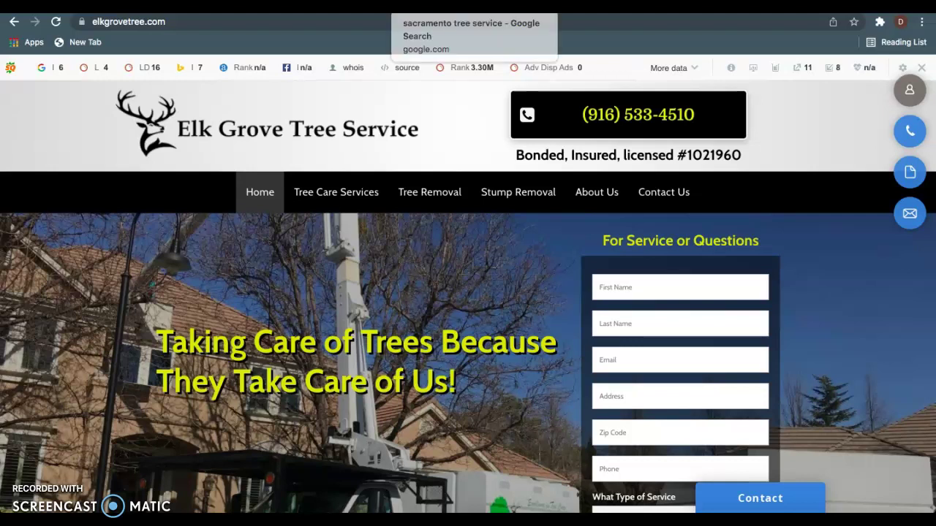
# Bring up the elkgrovetree.com home page and scroll down through it and back up
pyautogui.click(439, 6)
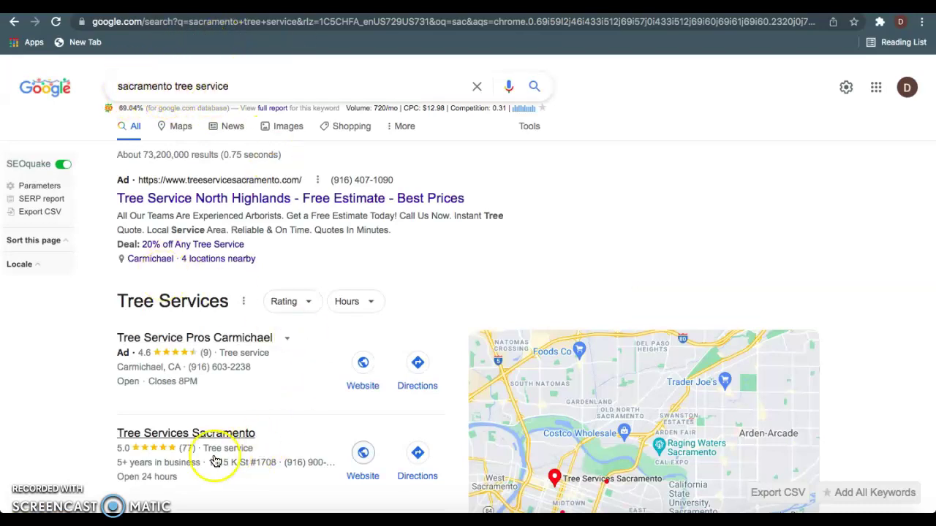
pyautogui.scroll(-1, 241, 459)
pyautogui.scroll(-10, 244, 456)
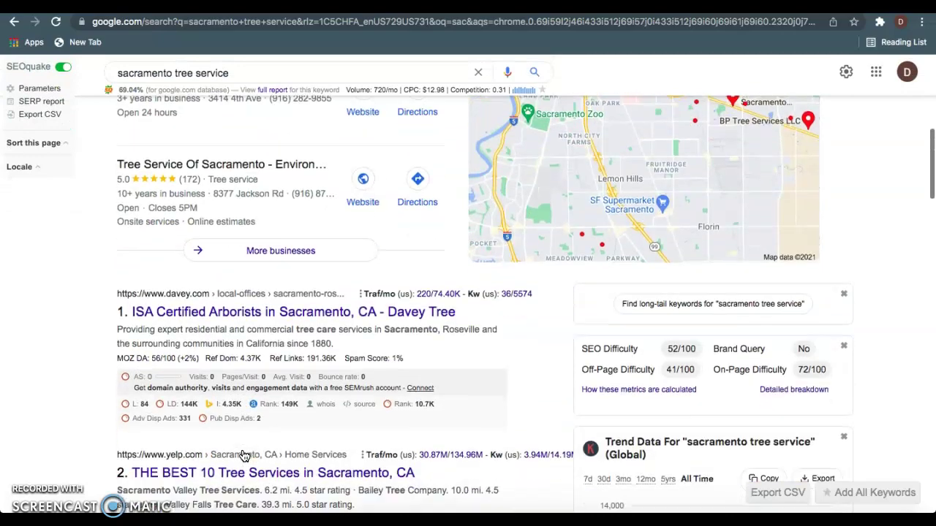
pyautogui.scroll(-8, 244, 456)
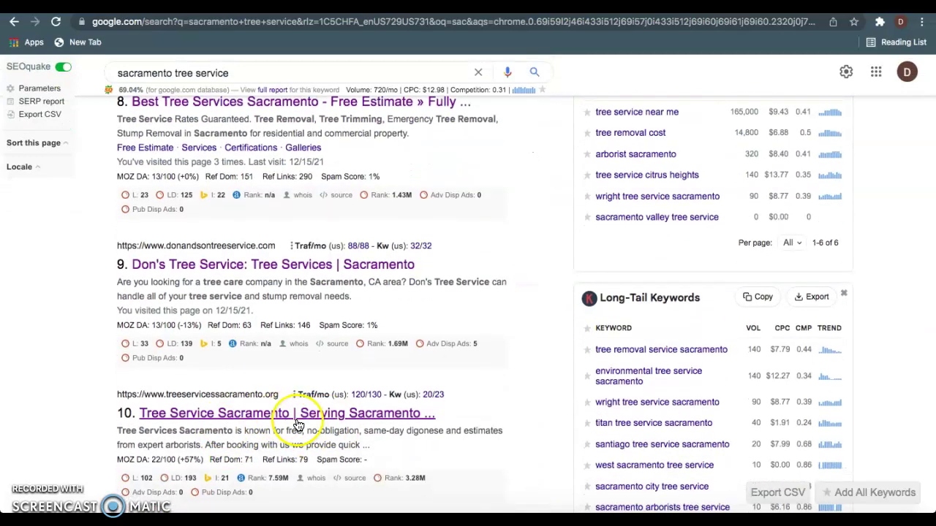
pyautogui.scroll(5, 298, 425)
pyautogui.scroll(10, 298, 426)
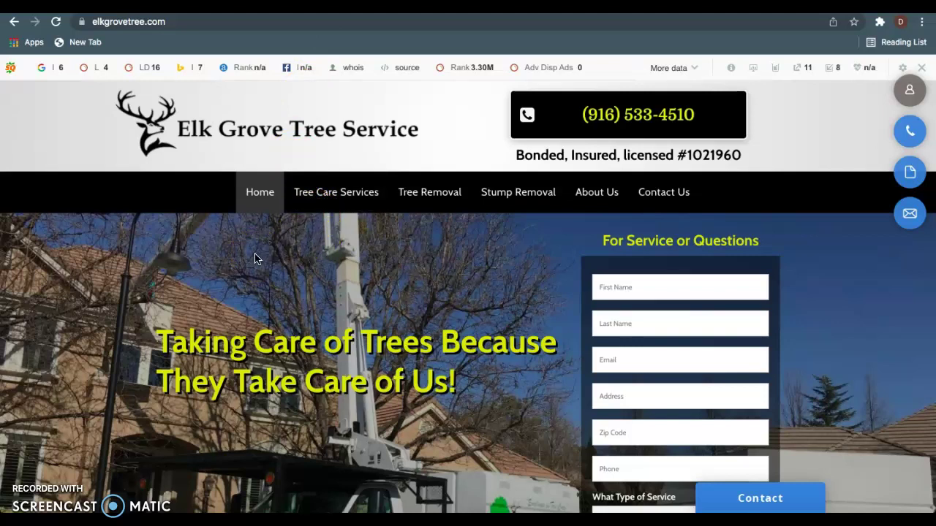
# Skim the home page once more, then go back to the sacramento tree service results
pyautogui.scroll(-10, 256, 258)
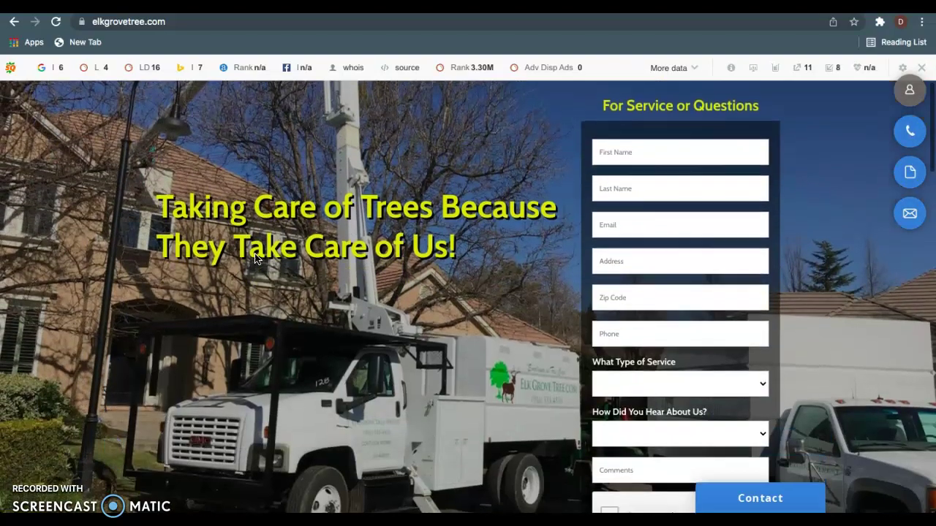
pyautogui.scroll(-2, 255, 258)
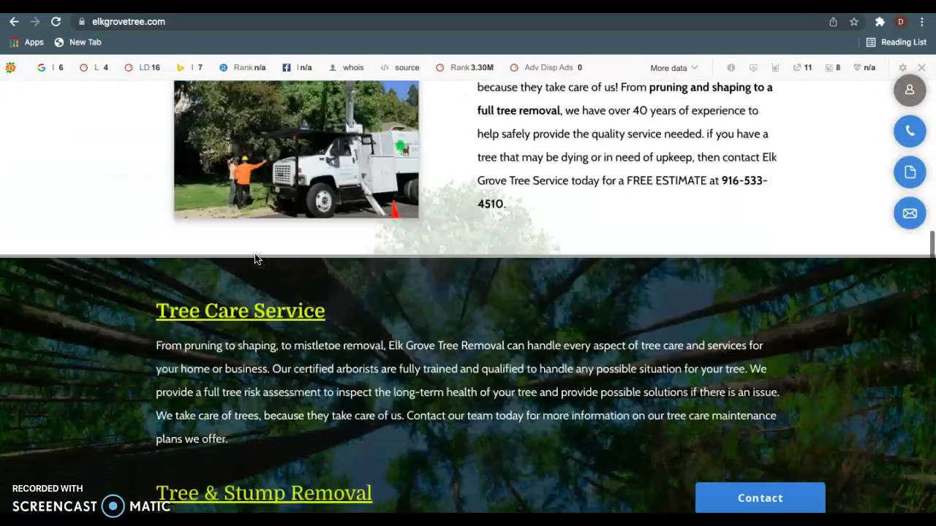
pyautogui.scroll(3, 255, 258)
pyautogui.scroll(-15, 254, 258)
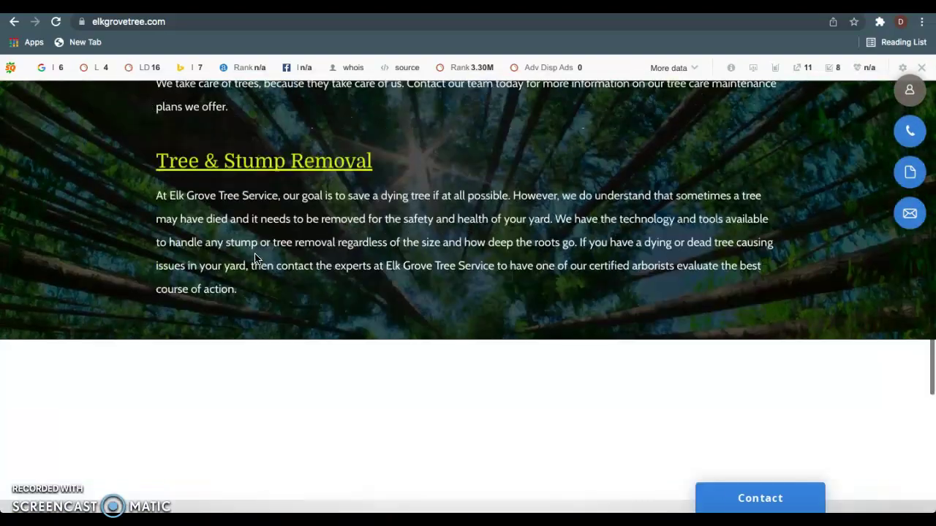
pyautogui.scroll(8, 254, 258)
pyautogui.scroll(15, 254, 258)
pyautogui.scroll(5, 254, 258)
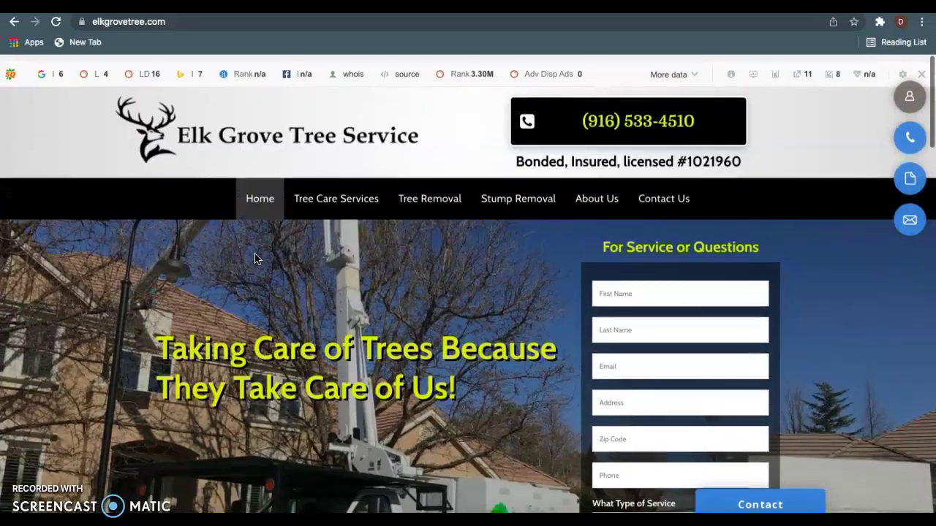
pyautogui.press('super+bracketleft')
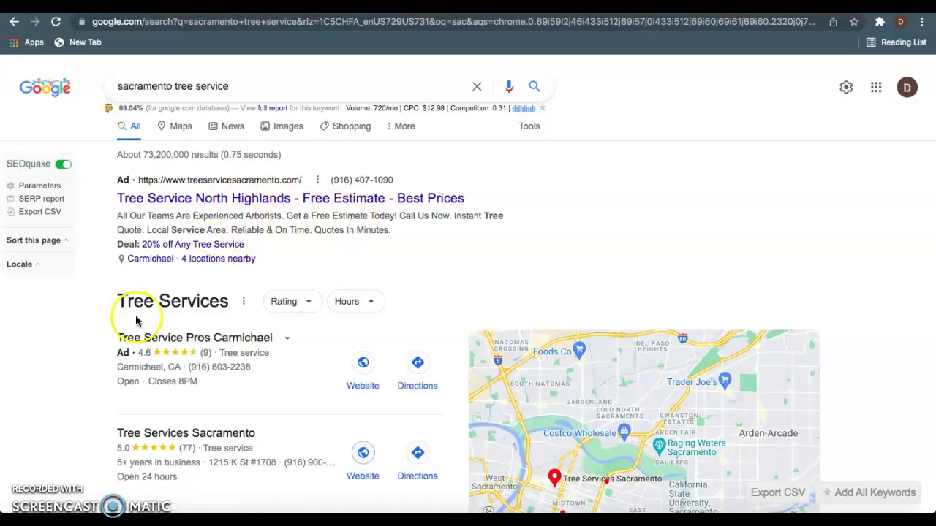
pyautogui.scroll(-10, 217, 358)
pyautogui.scroll(-15, 217, 363)
pyautogui.scroll(2, 218, 364)
pyautogui.scroll(15, 217, 363)
pyautogui.scroll(6, 214, 380)
pyautogui.scroll(-4, 215, 380)
pyautogui.scroll(3, 214, 380)
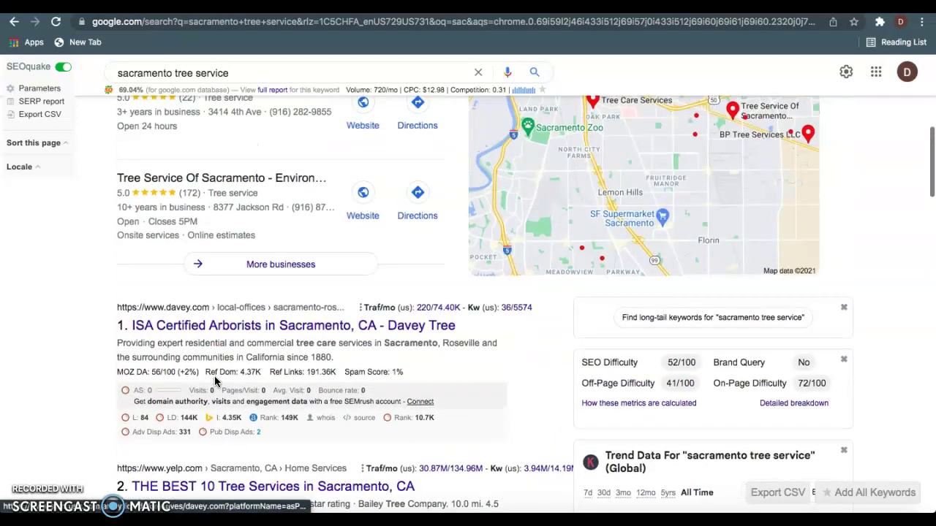
pyautogui.scroll(-4, 215, 380)
pyautogui.scroll(-15, 215, 380)
pyautogui.scroll(-15, 215, 380)
pyautogui.scroll(-8, 215, 381)
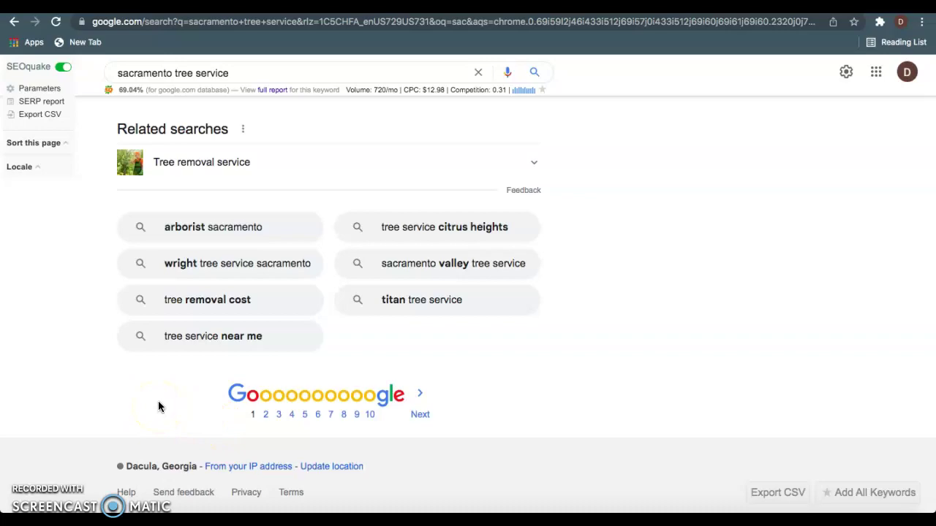
pyautogui.scroll(8, 159, 405)
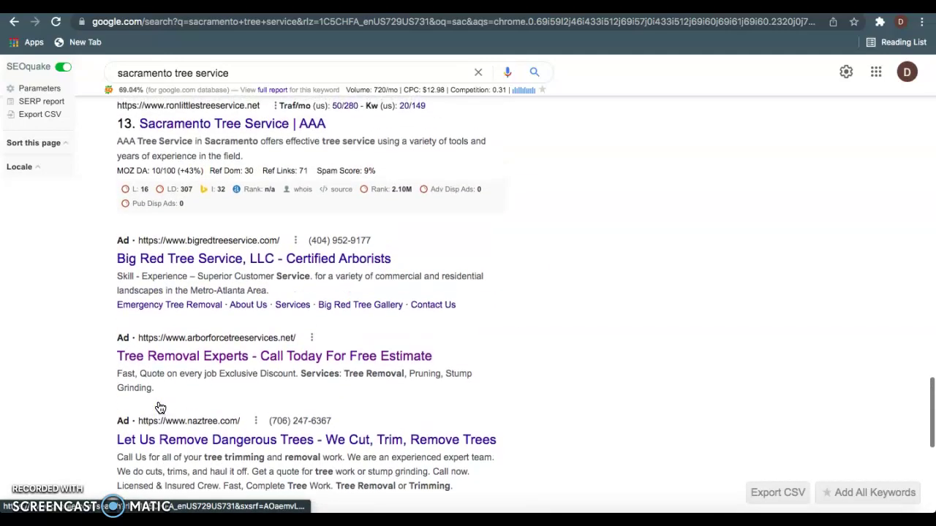
pyautogui.scroll(10, 161, 407)
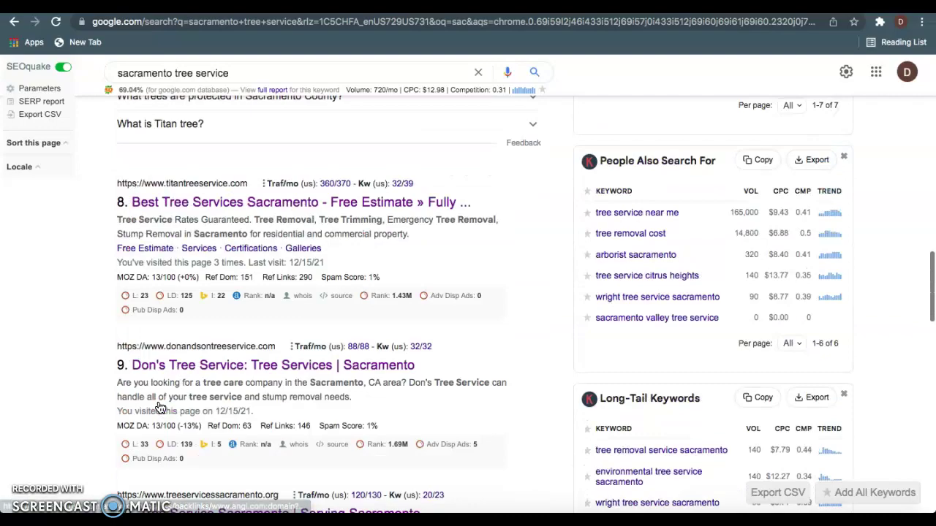
pyautogui.scroll(10, 160, 407)
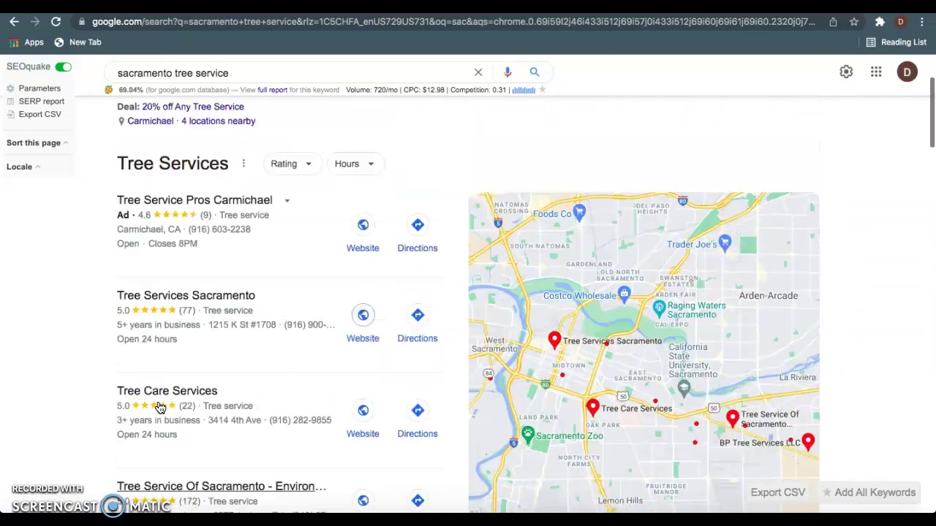
pyautogui.scroll(3, 160, 407)
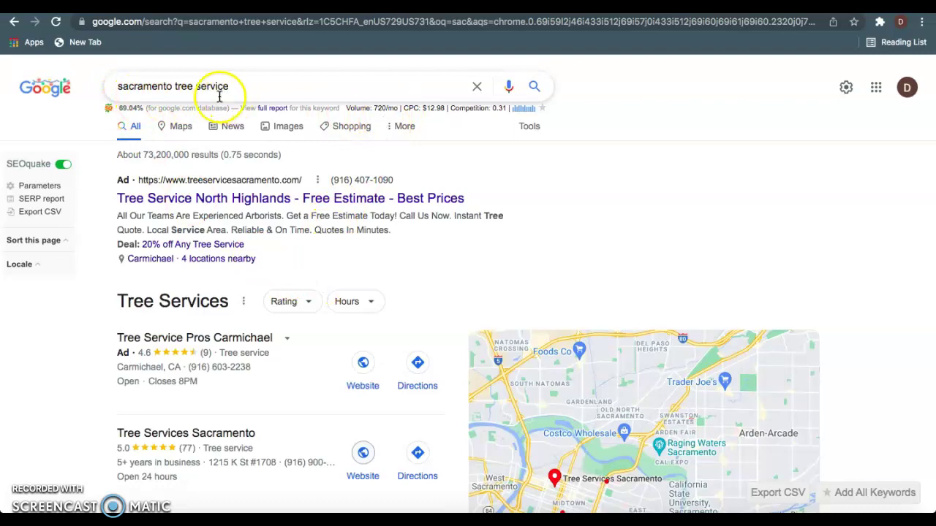
pyautogui.scroll(-3, 225, 294)
pyautogui.scroll(-6, 225, 294)
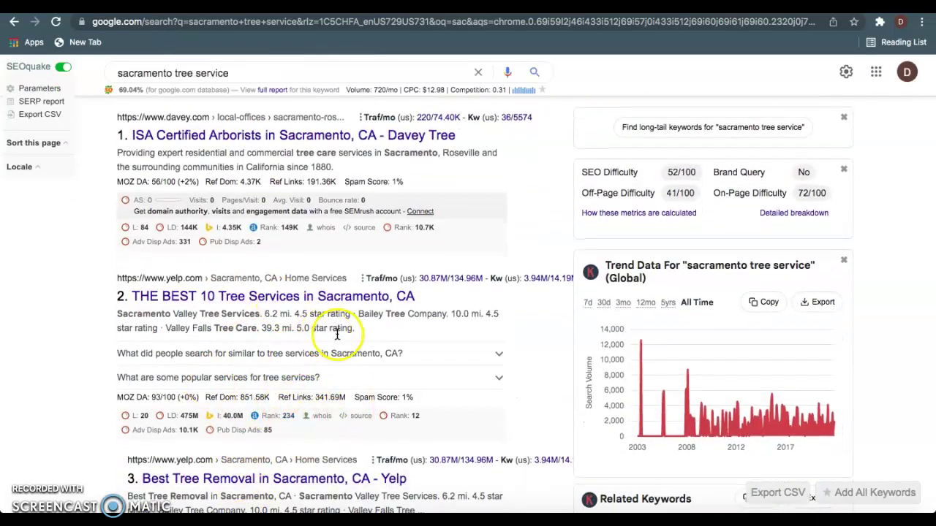
pyautogui.scroll(10, 333, 344)
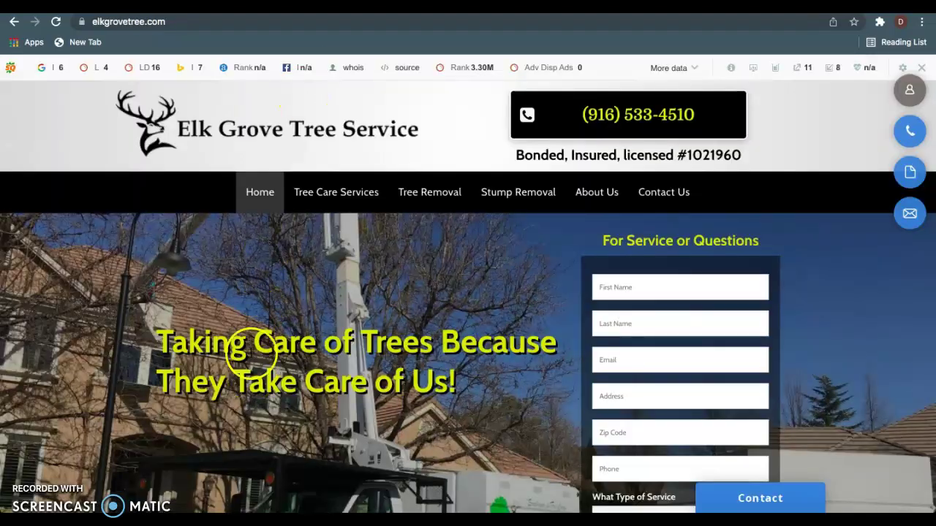
pyautogui.scroll(-3, 251, 355)
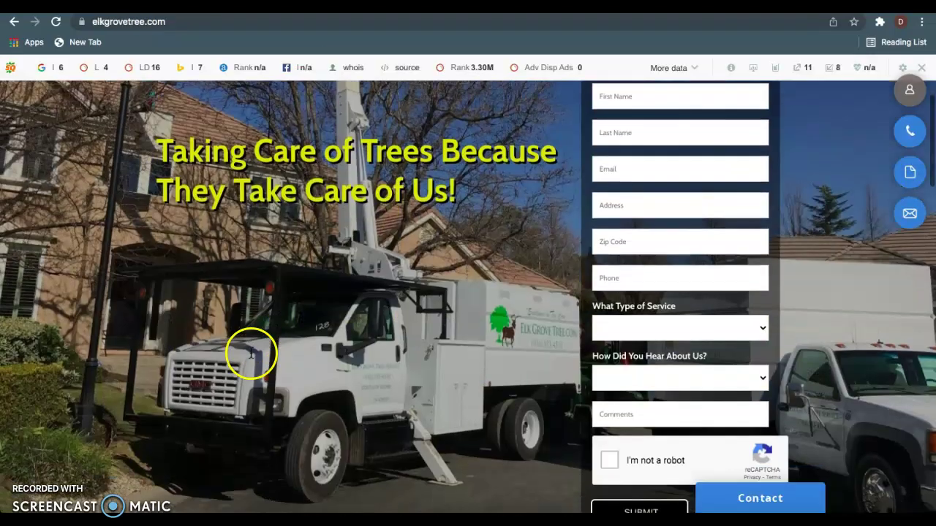
pyautogui.scroll(3, 276, 318)
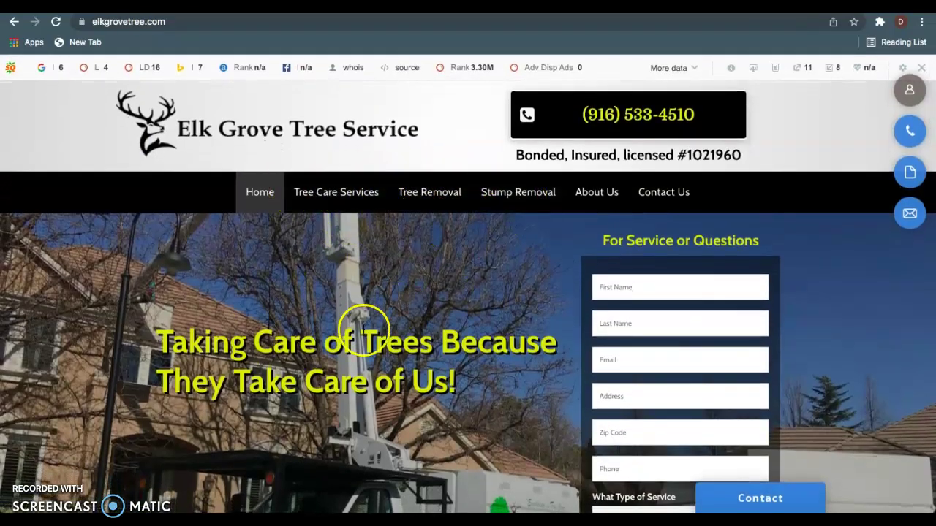
pyautogui.scroll(-5, 367, 334)
pyautogui.scroll(-20, 364, 329)
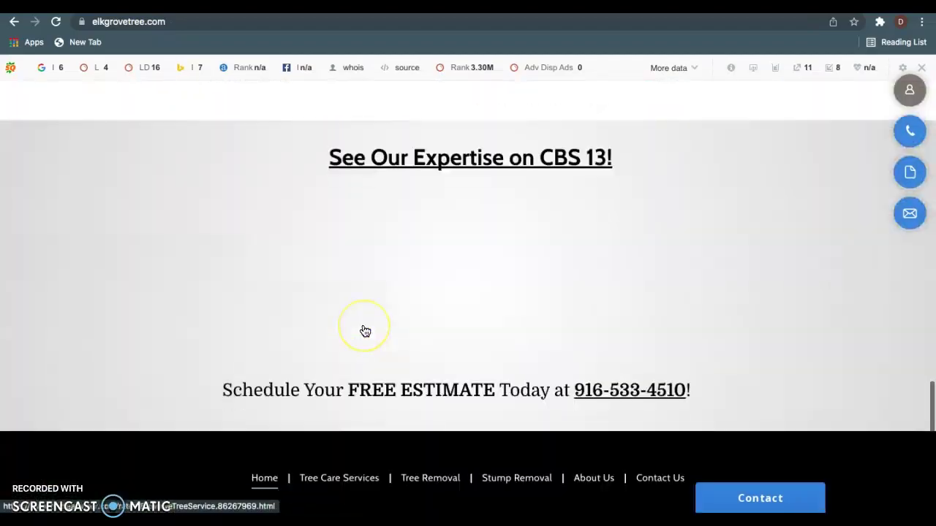
pyautogui.scroll(20, 366, 313)
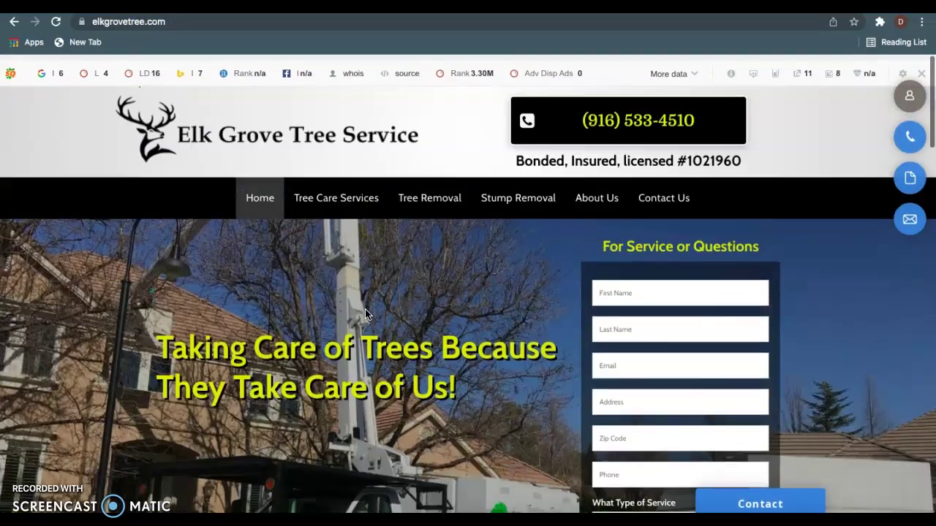
pyautogui.hotkey('alt', 'Left')
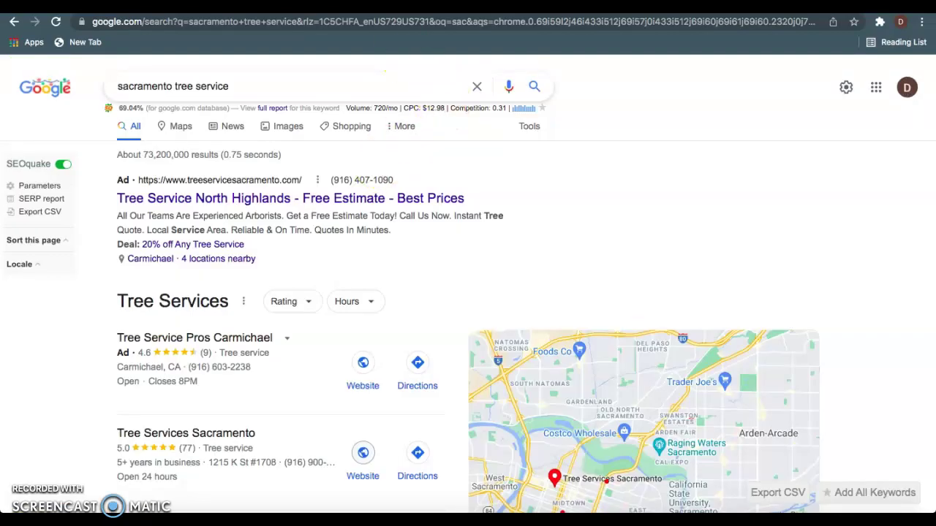
# Go forward to the Elk Grove Tree Service home page at elkgrovetree.com
pyautogui.hotkey('alt', 'Right')
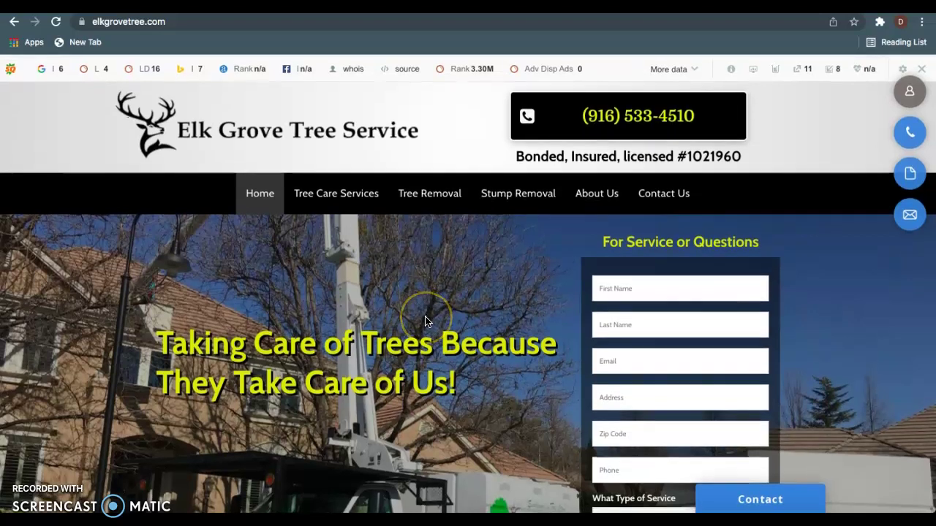
# Skim the elkgrovetree.com home page, then view its Ahrefs overview (DR 7, 37 backlinks)
pyautogui.scroll(-1, 428, 319)
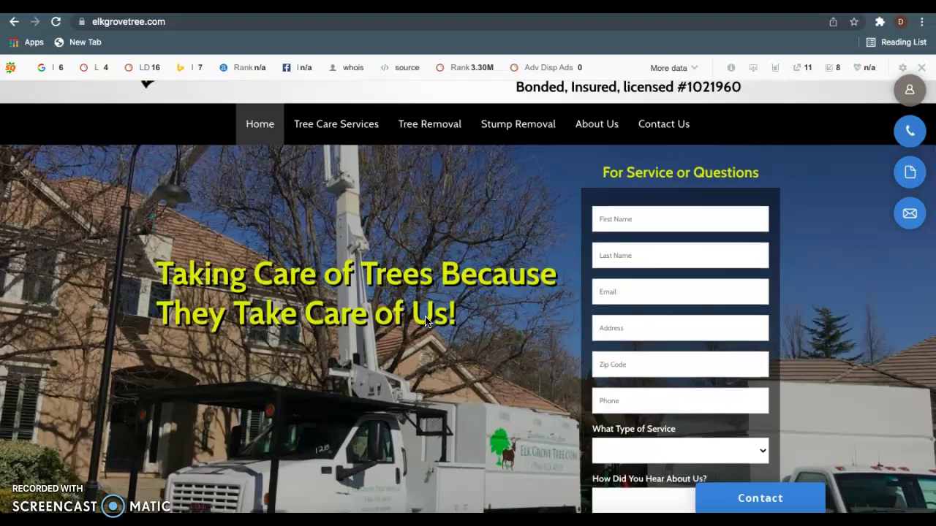
pyautogui.scroll(1, 427, 320)
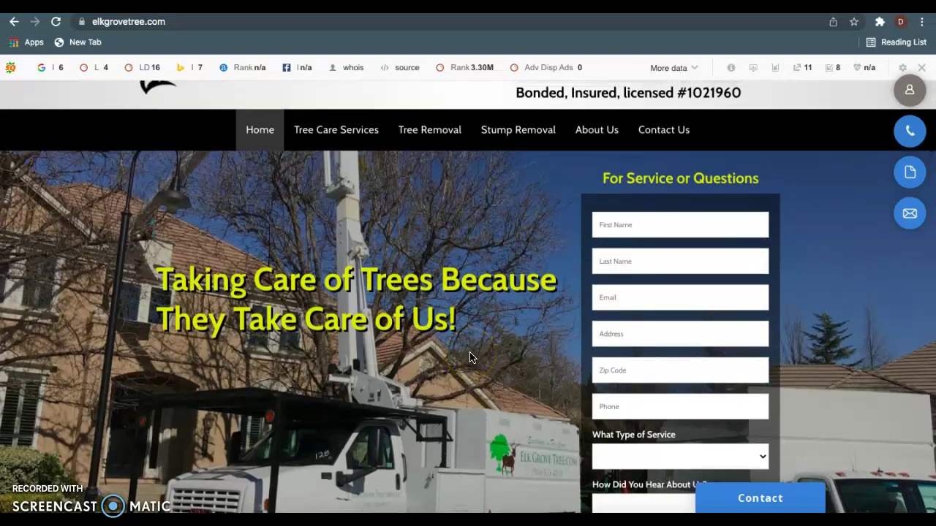
pyautogui.scroll(2, 470, 357)
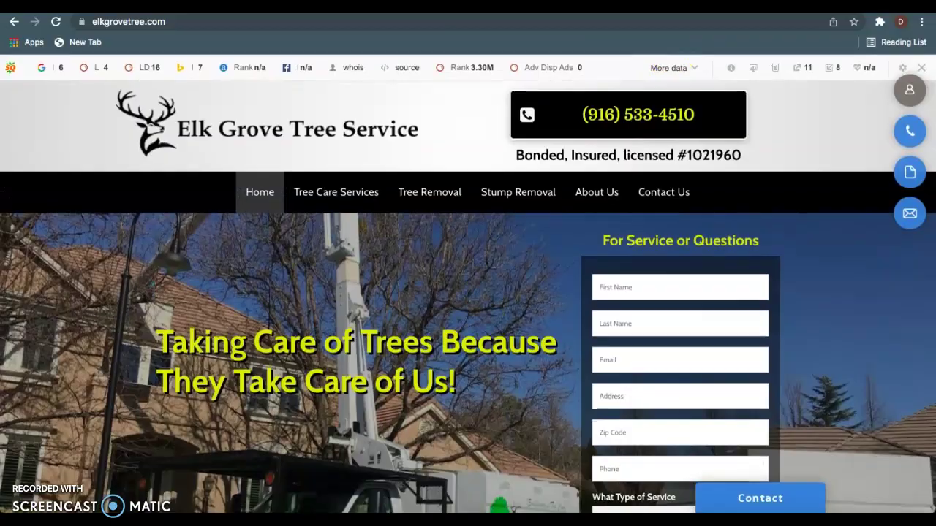
pyautogui.hotkey('ctrl', 'Tab')
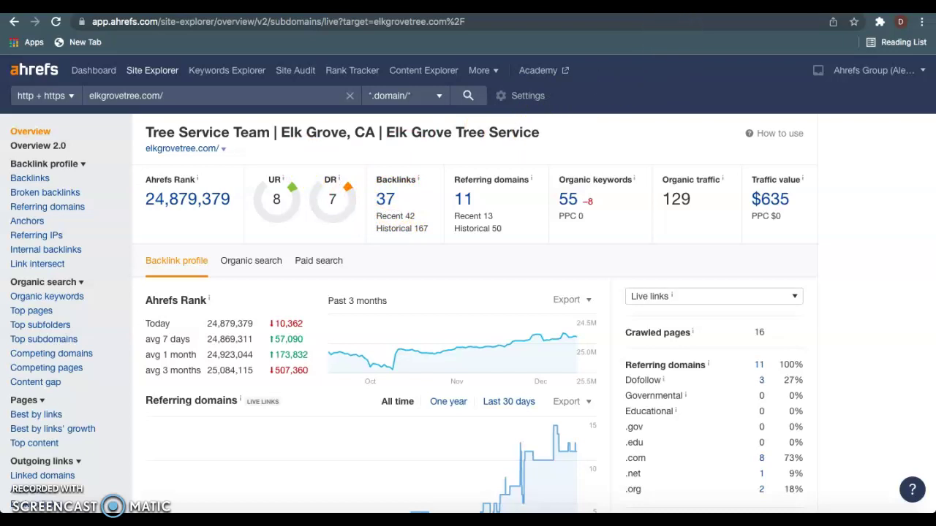
# Show the Ahrefs overview for competitor treeservicessacramento.org (DR 12, 118 referring domains)
pyautogui.hotkey('ctrl', 'Tab')
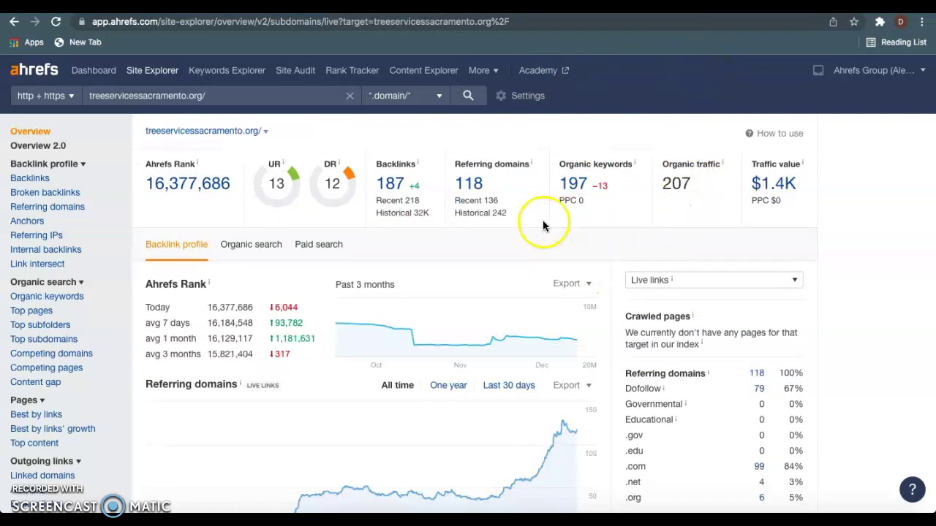
# Open the 118 referring domains report for treeservicessacramento.org
pyautogui.click(470, 187)
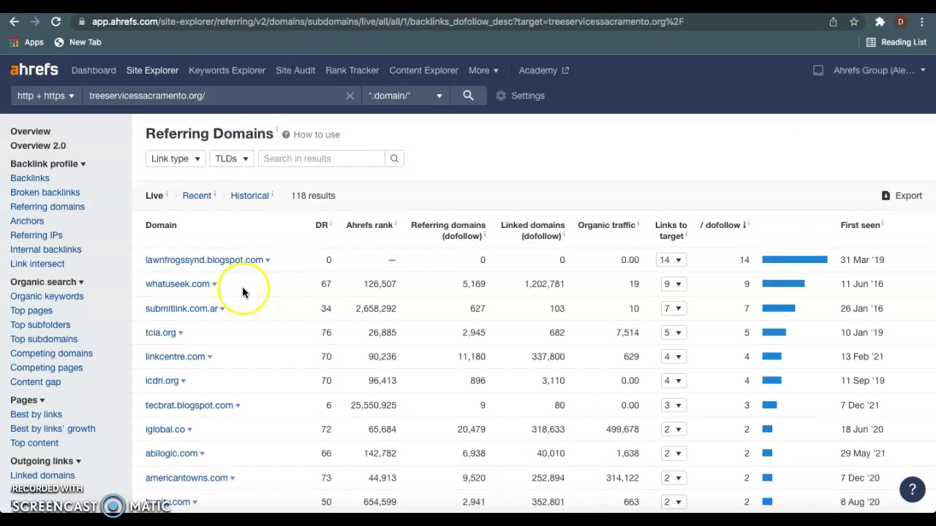
pyautogui.scroll(-4, 242, 293)
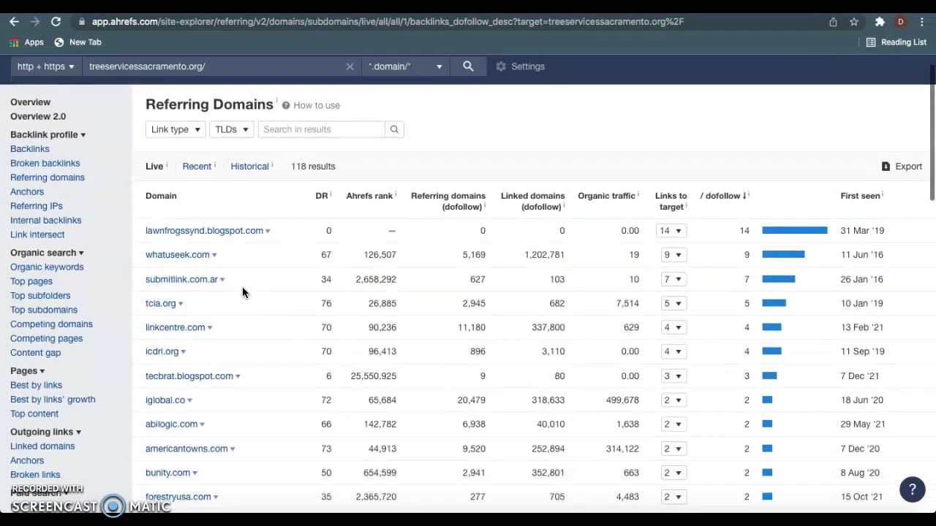
pyautogui.scroll(3, 243, 293)
pyautogui.scroll(1, 242, 292)
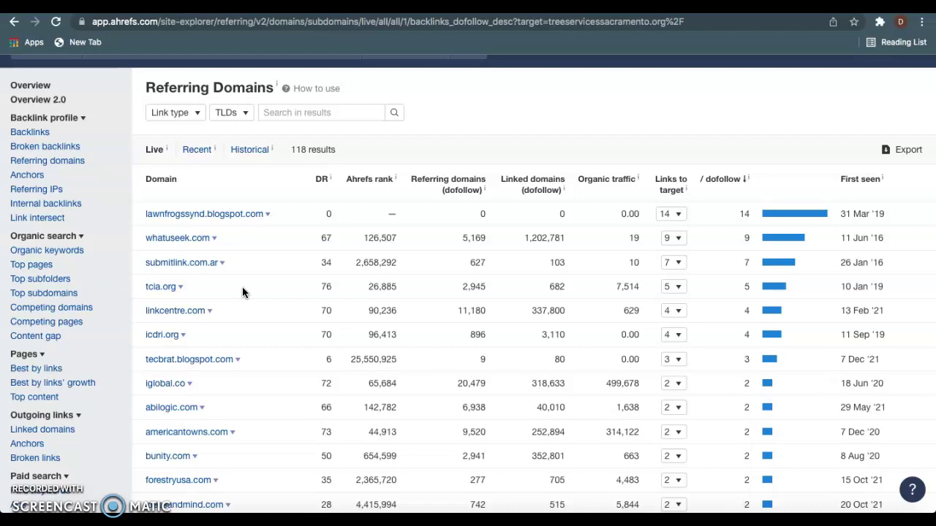
# Scroll through the referring domains table to the pagination and back to the top
pyautogui.click(245, 305)
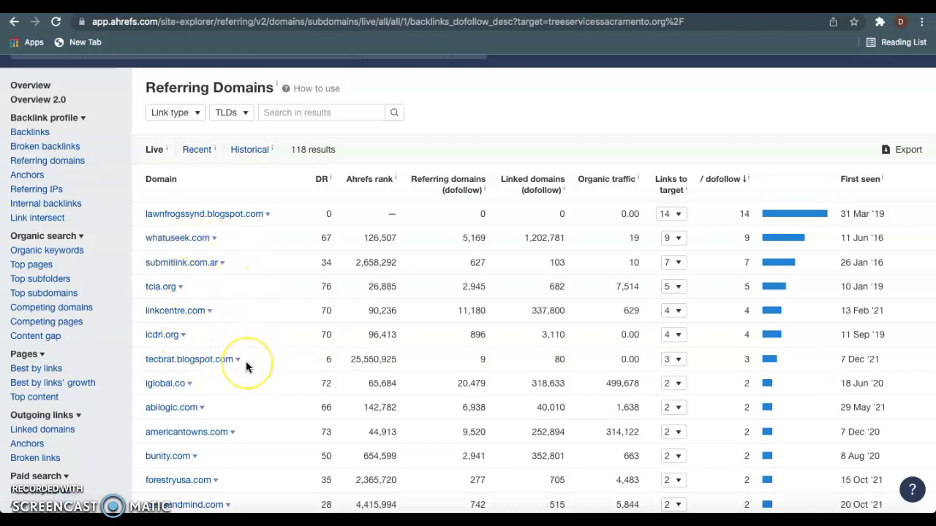
pyautogui.scroll(-2, 210, 403)
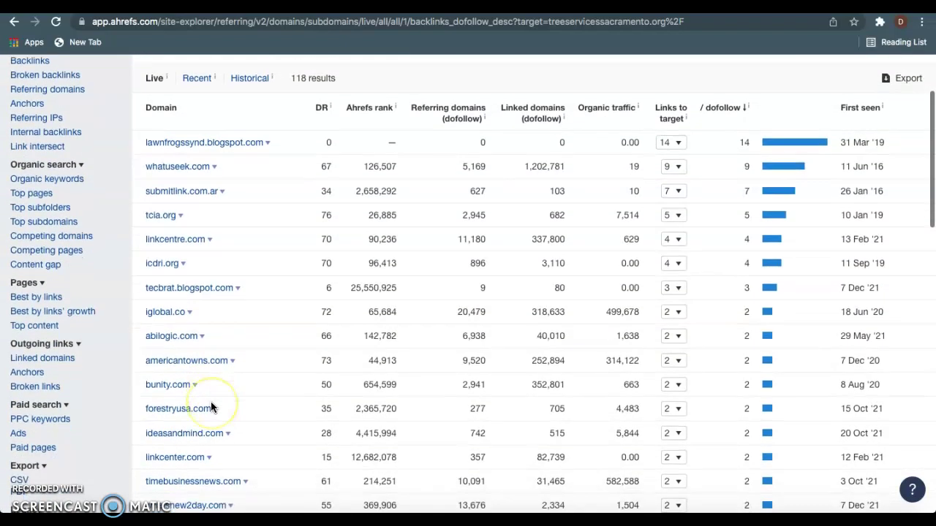
pyautogui.scroll(-4, 211, 407)
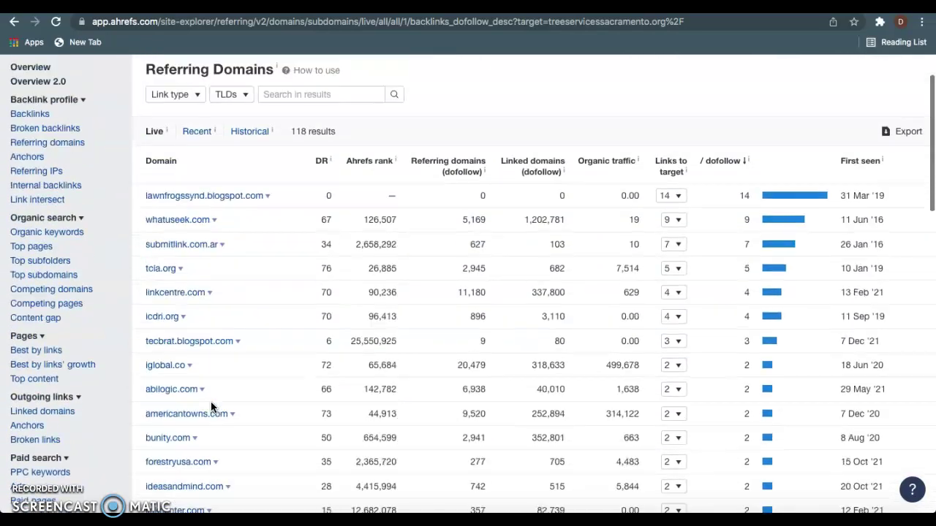
pyautogui.scroll(6, 211, 407)
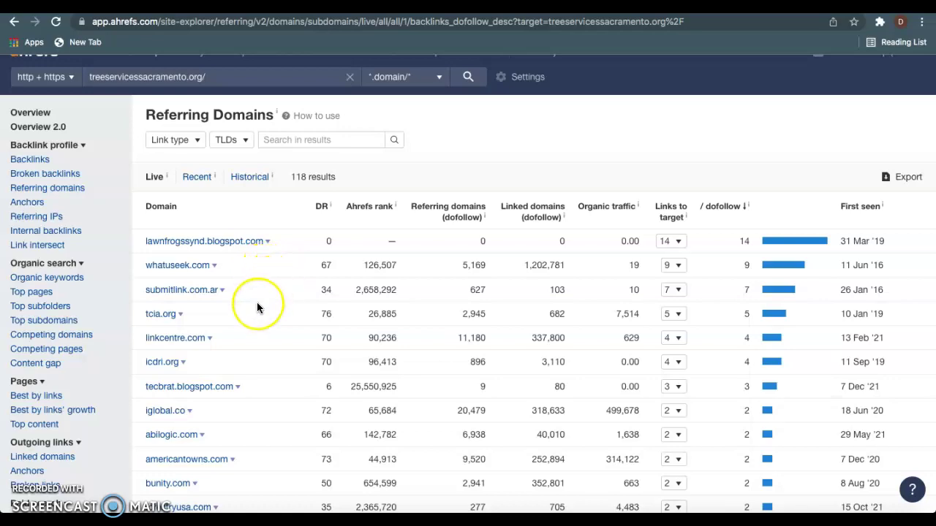
pyautogui.scroll(1, 256, 308)
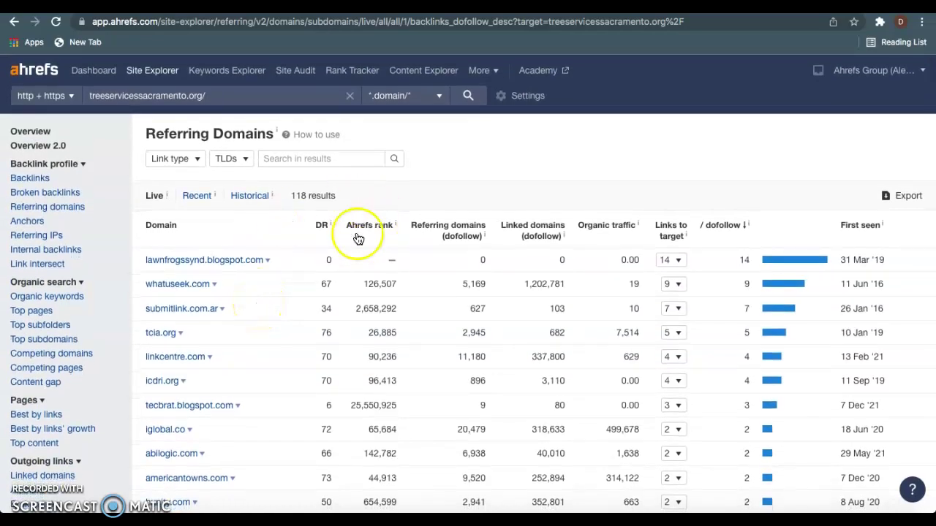
pyautogui.scroll(-1, 329, 307)
pyautogui.scroll(-20, 329, 308)
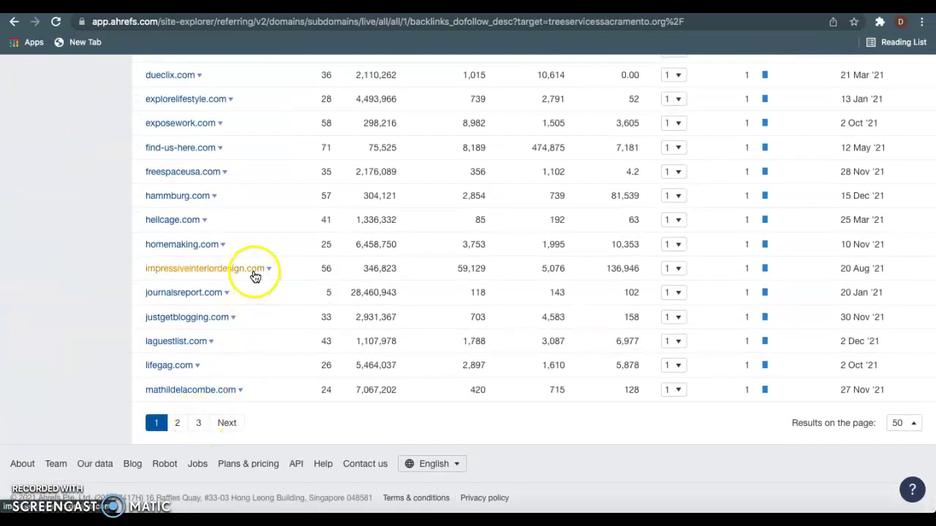
pyautogui.scroll(3, 252, 274)
pyautogui.scroll(15, 252, 274)
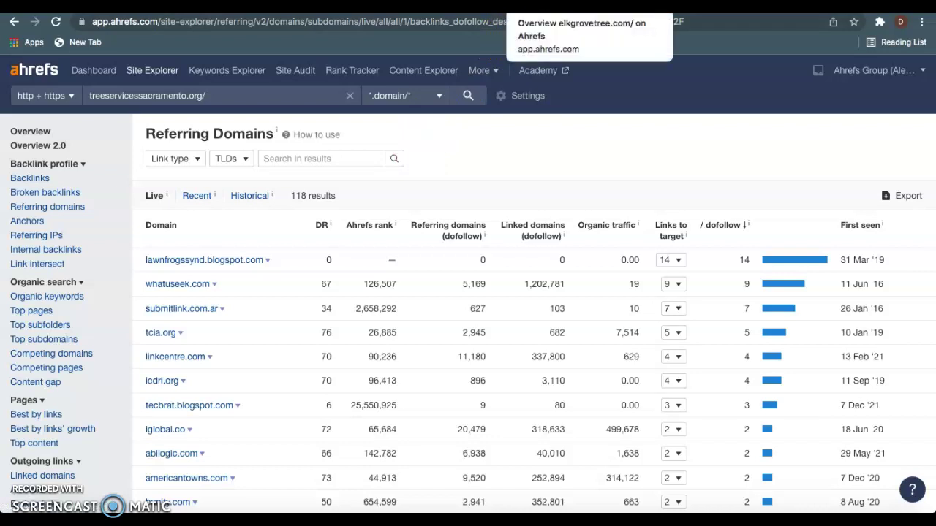
# Return to the sacramento tree service Google results and scroll through the ads and map pack
pyautogui.click(431, 6)
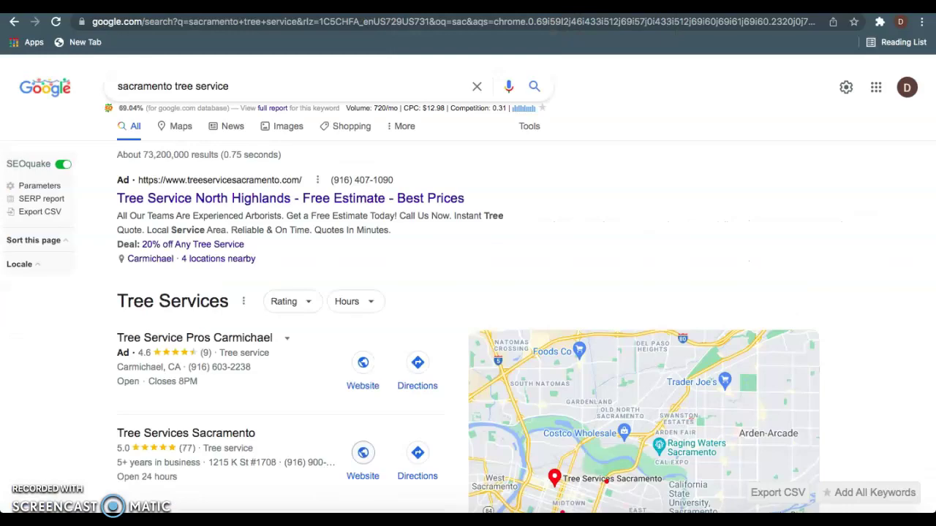
pyautogui.scroll(-3, 290, 314)
pyautogui.scroll(-6, 290, 314)
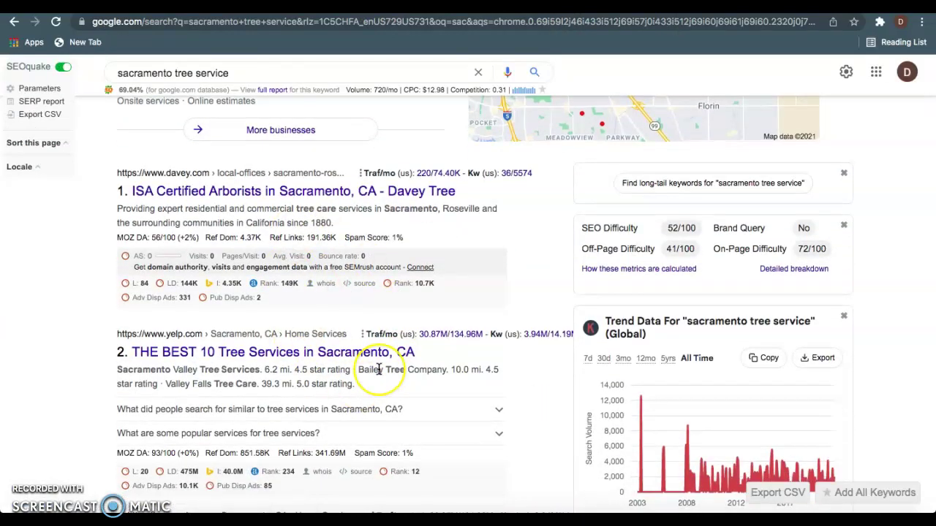
pyautogui.scroll(-6, 369, 370)
pyautogui.scroll(10, 378, 369)
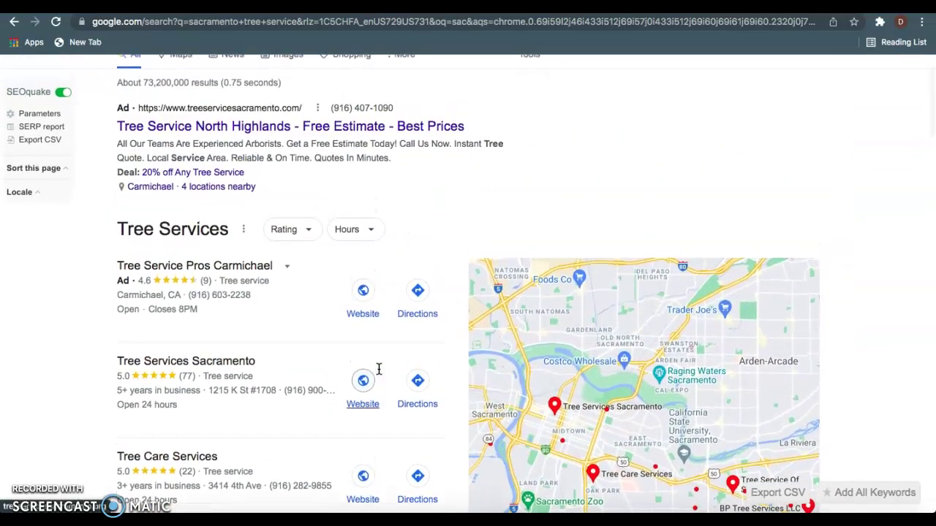
pyautogui.scroll(-3, 307, 387)
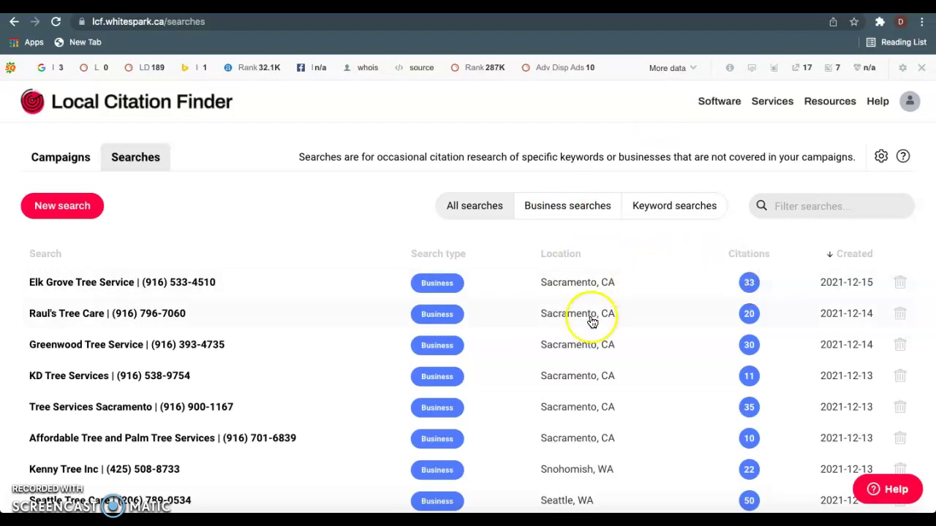
# Open the Tree Services Sacramento search and review its 35 citation sources, led by bing.com, yelp.com and bbb.org
pyautogui.scroll(-1, 579, 341)
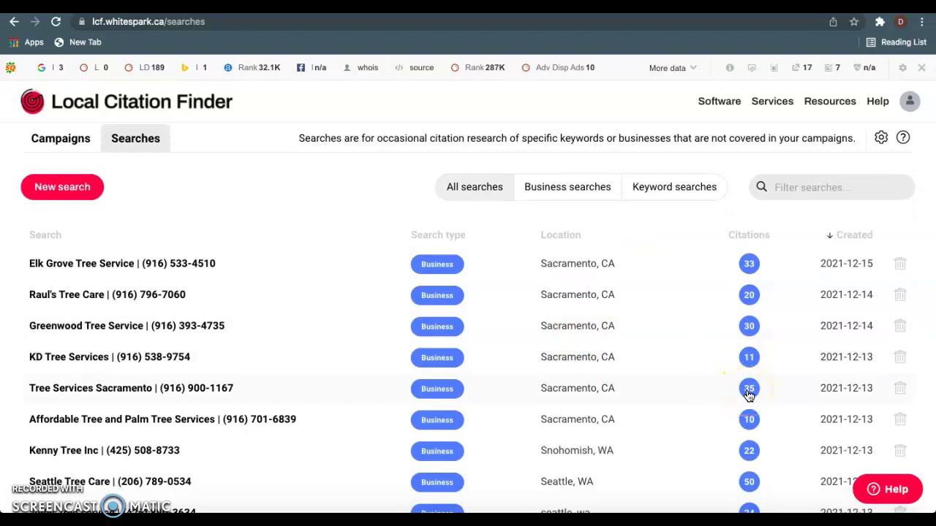
pyautogui.click(749, 393)
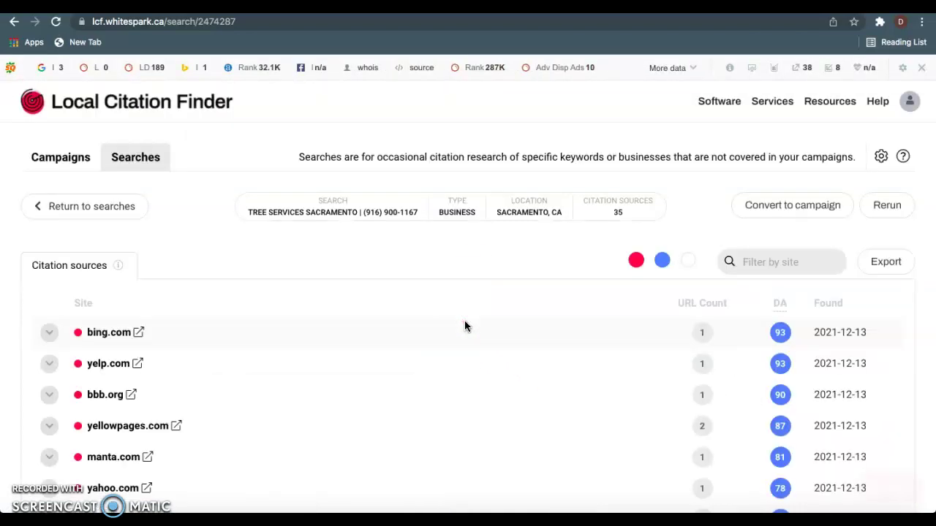
pyautogui.scroll(-3, 205, 393)
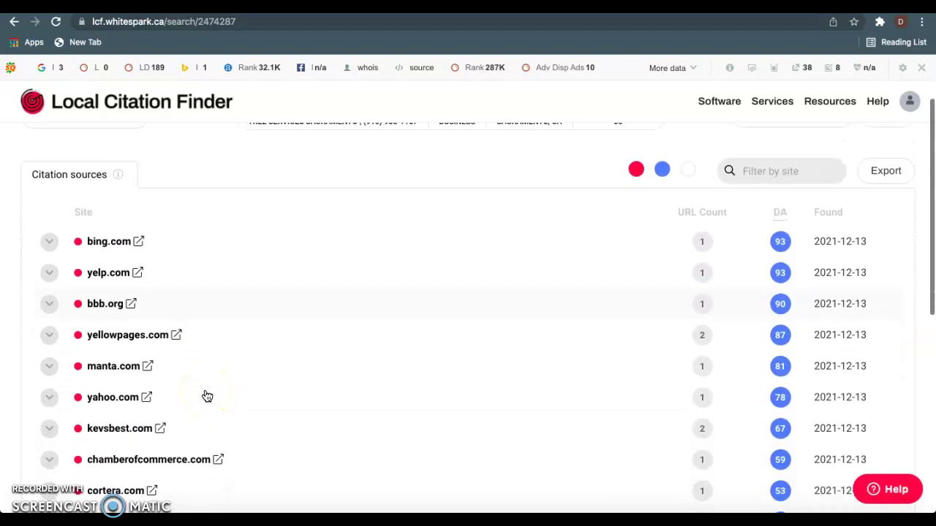
pyautogui.scroll(-10, 207, 397)
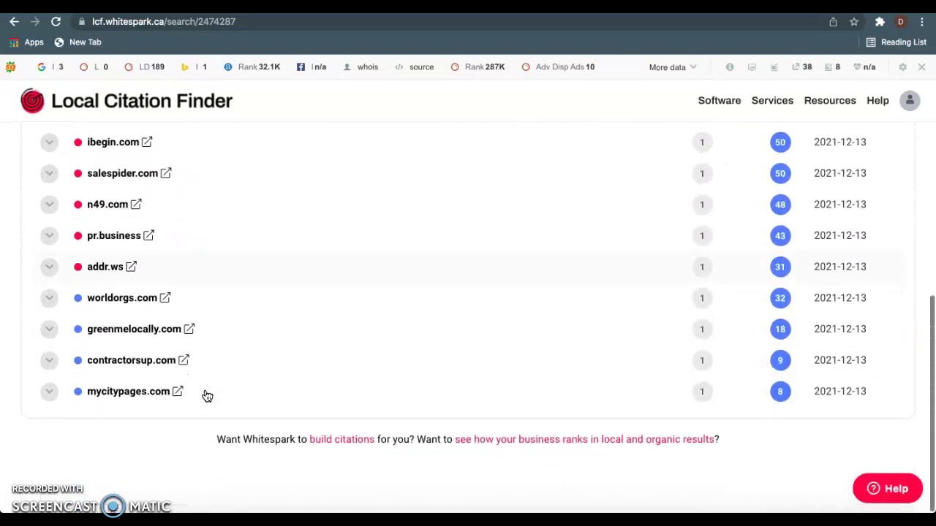
pyautogui.scroll(8, 207, 396)
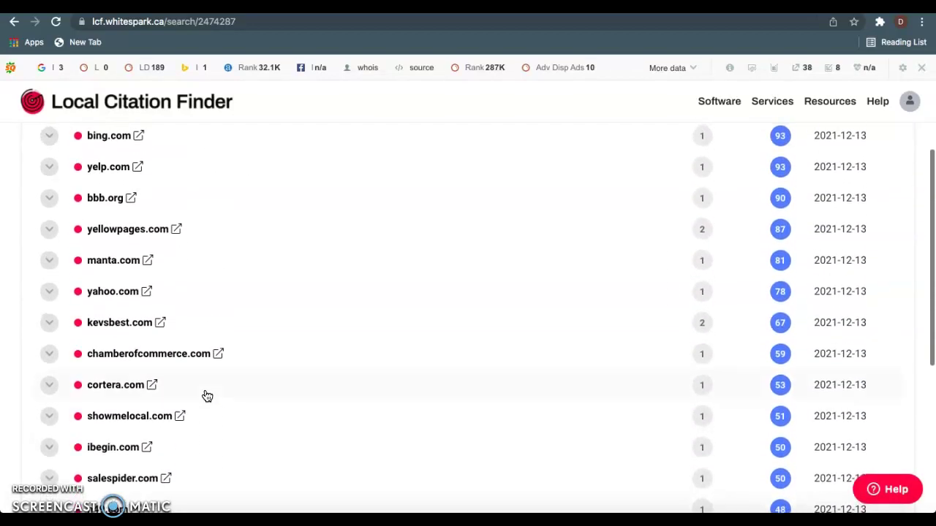
pyautogui.scroll(4, 207, 396)
pyautogui.scroll(-1, 207, 396)
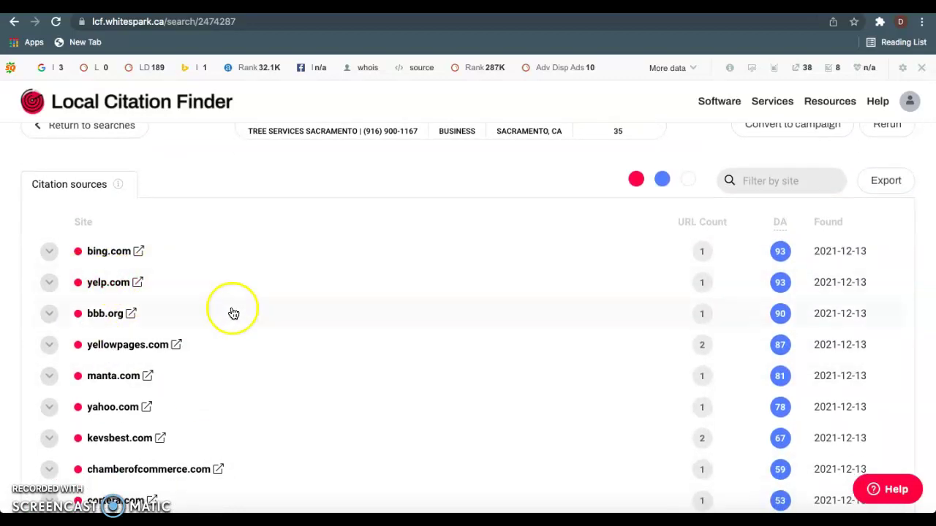
pyautogui.scroll(-3, 232, 290)
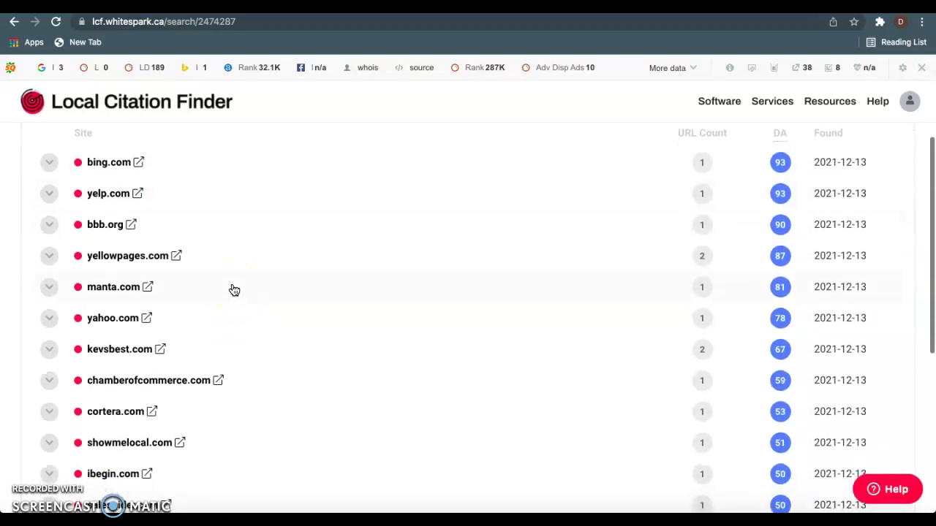
pyautogui.scroll(-3, 232, 288)
pyautogui.scroll(6, 233, 288)
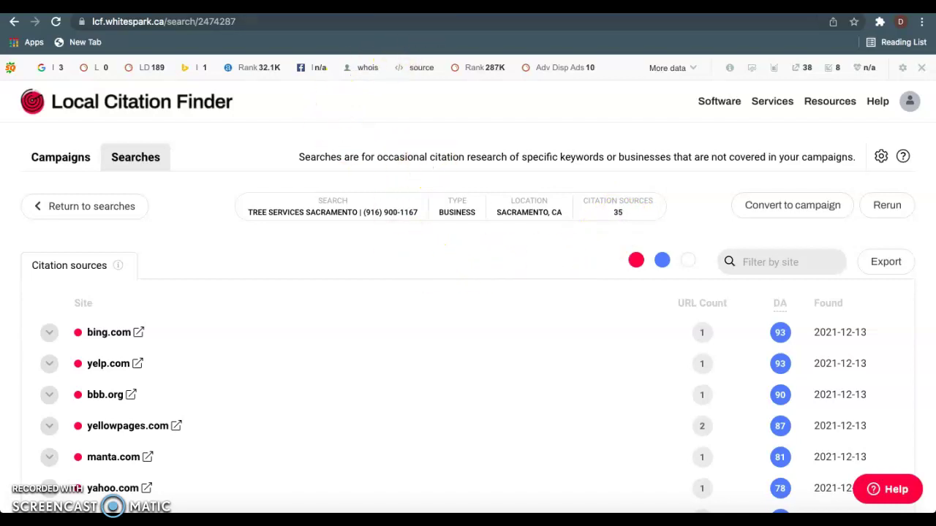
# Switch to the sacramento tree service Google results and scroll around the Tree Services local pack
pyautogui.hotkey('ctrl', 'Tab')
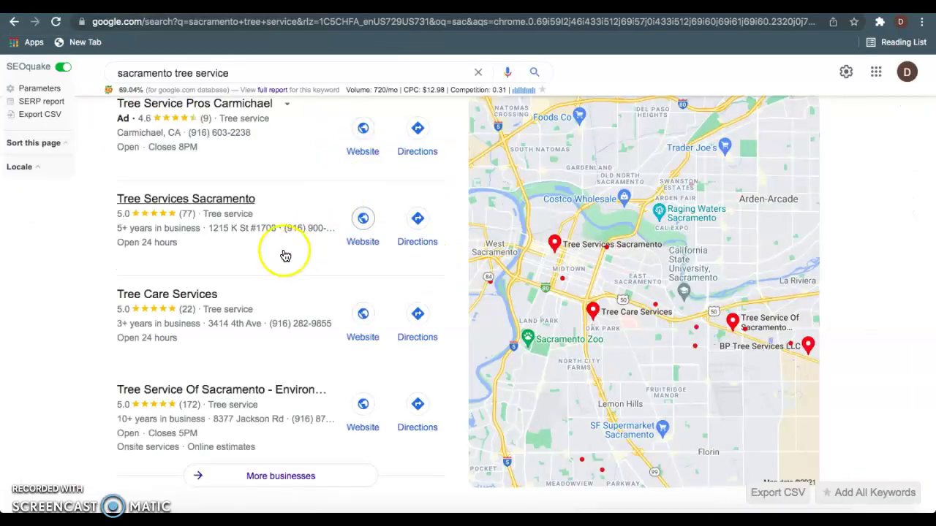
pyautogui.scroll(1, 258, 233)
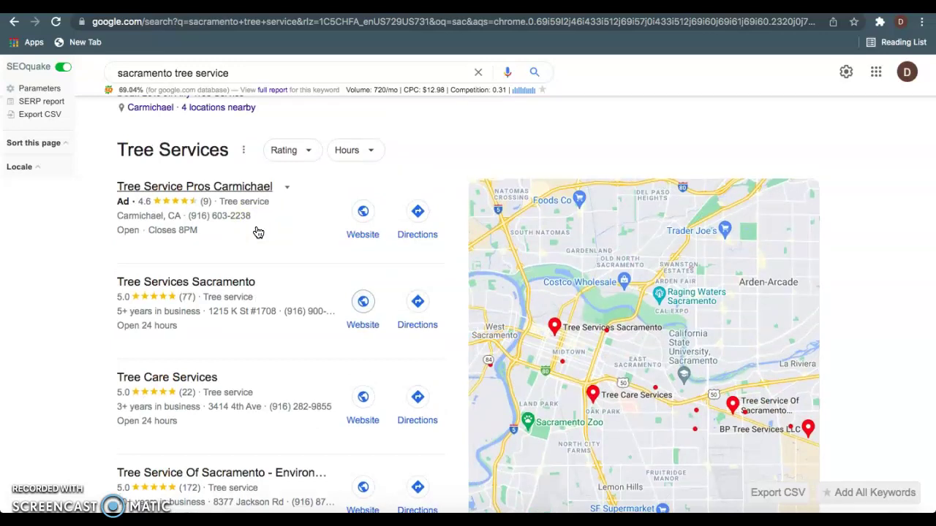
pyautogui.scroll(3, 246, 163)
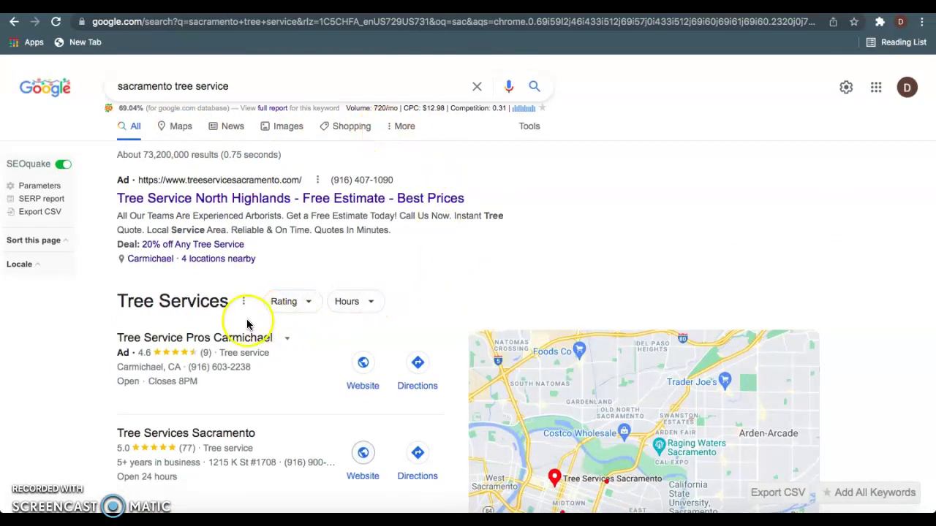
pyautogui.scroll(-3, 281, 413)
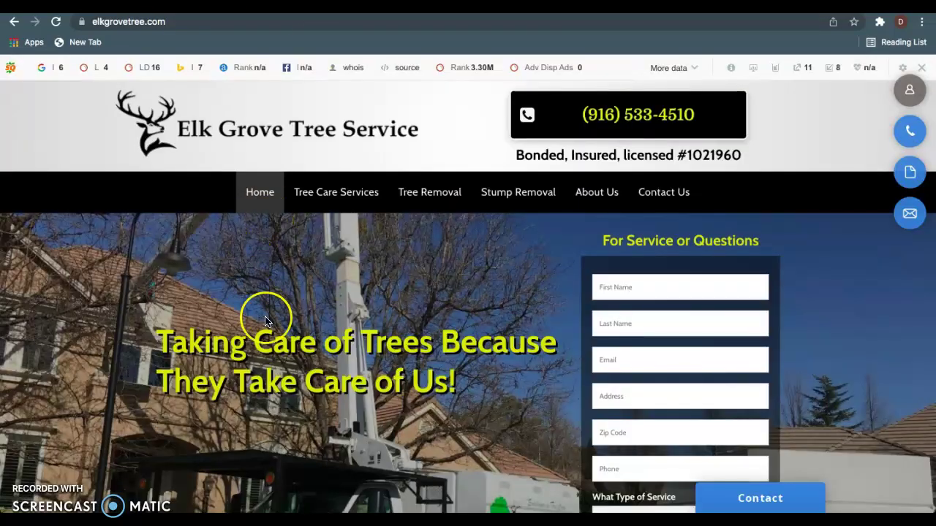
# Skim the elkgrovetree.com page, then revisit treeservicessacramento.org's Ahrefs referring domains
pyautogui.scroll(-8, 260, 317)
pyautogui.scroll(-5, 265, 322)
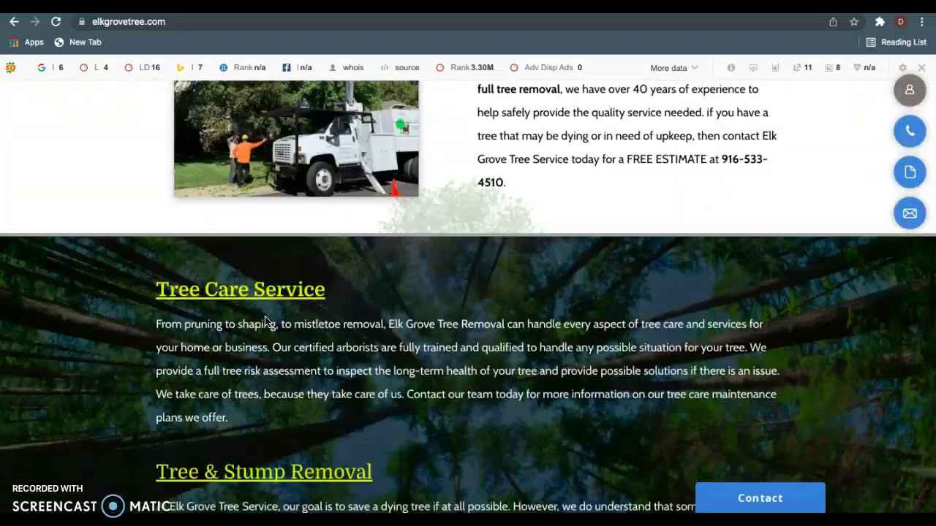
pyautogui.scroll(15, 265, 321)
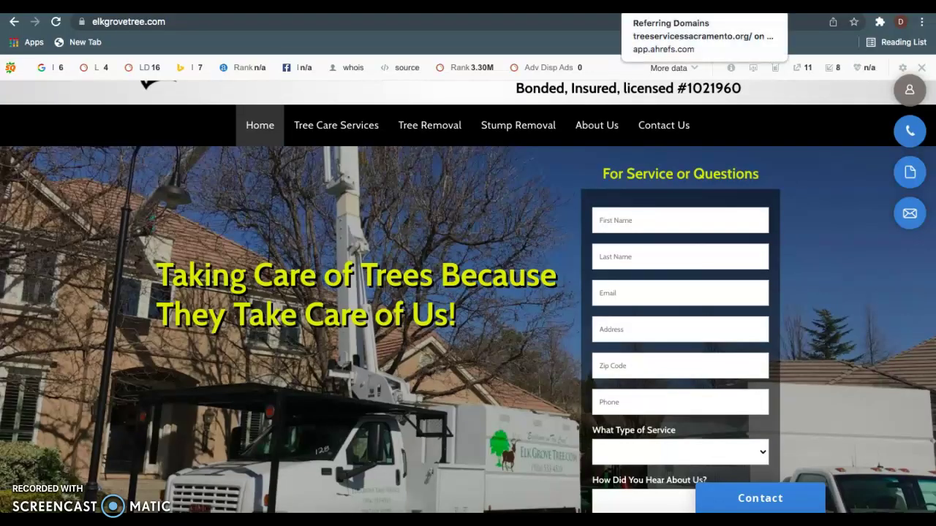
pyautogui.click(702, 6)
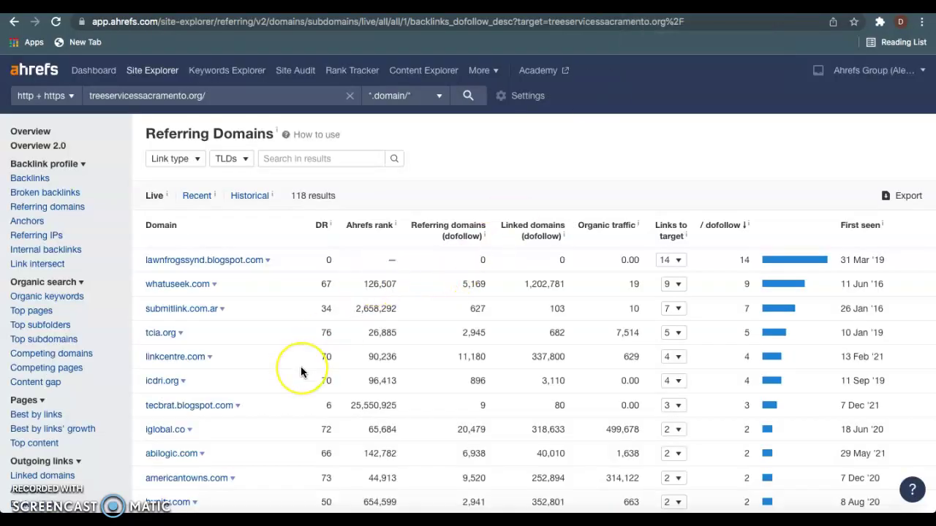
pyautogui.scroll(-3, 299, 366)
pyautogui.scroll(3, 300, 366)
# Recheck the Whitespark citation sources, then return to the sacramento tree service results
pyautogui.hotkey('ctrl', 'Tab')
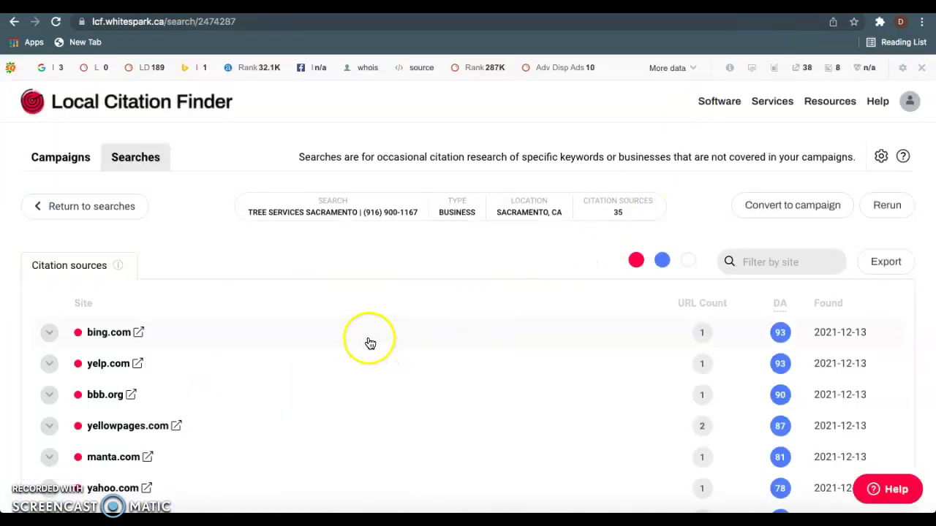
pyautogui.scroll(-3, 299, 428)
pyautogui.scroll(-3, 300, 428)
pyautogui.scroll(6, 300, 427)
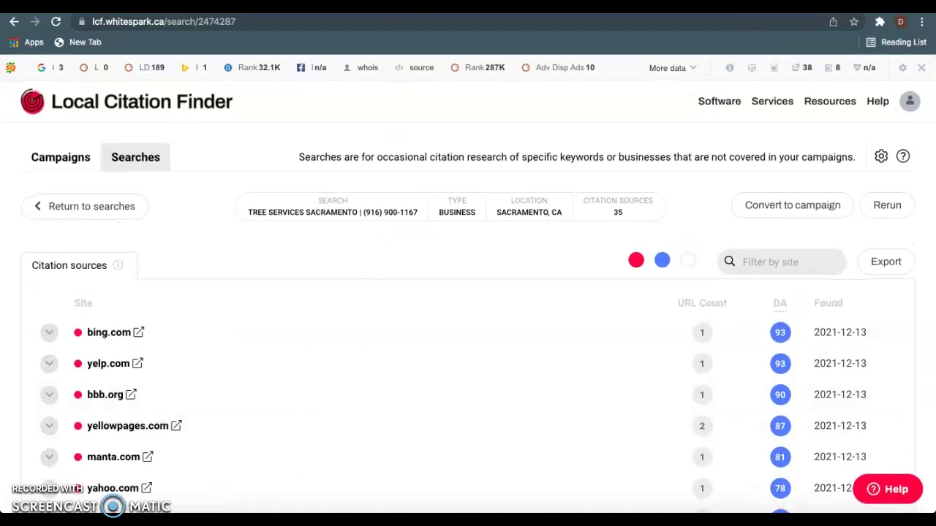
pyautogui.hotkey('ctrl', 'Tab')
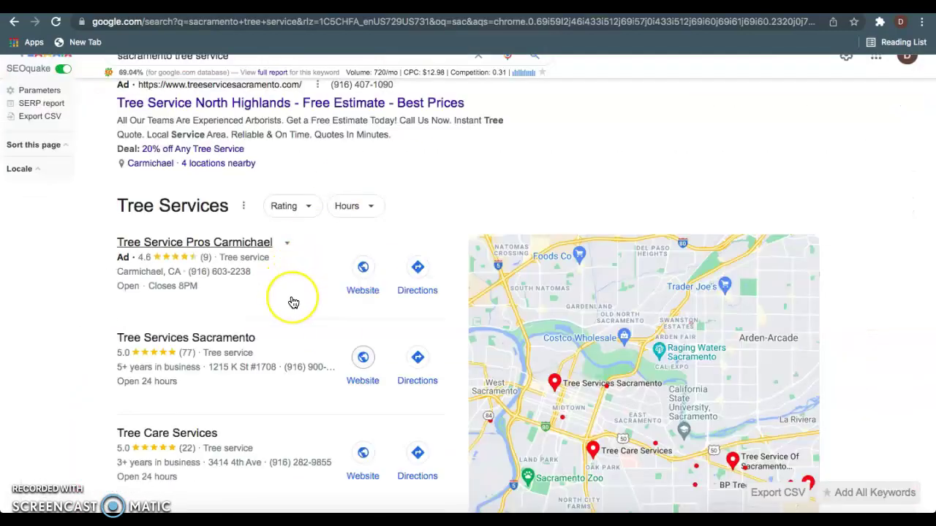
pyautogui.scroll(2, 293, 303)
pyautogui.scroll(-15, 293, 303)
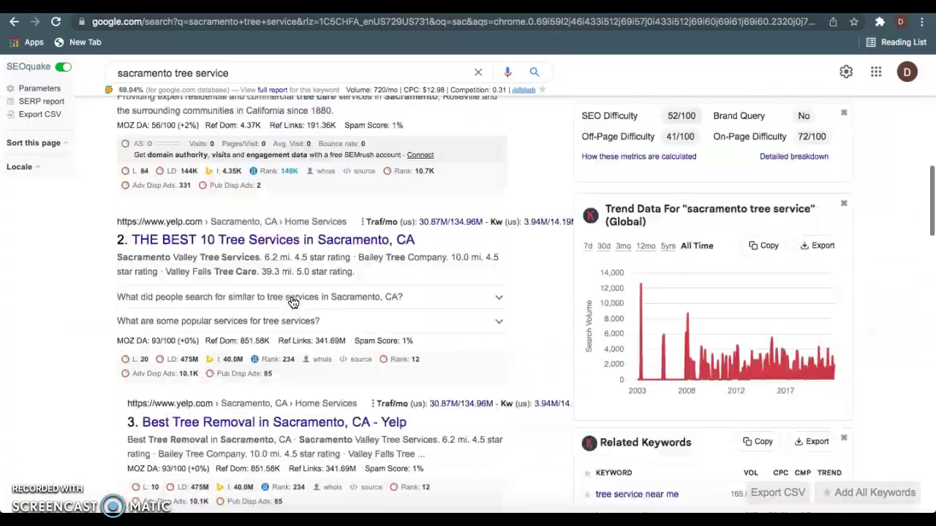
pyautogui.scroll(-15, 294, 302)
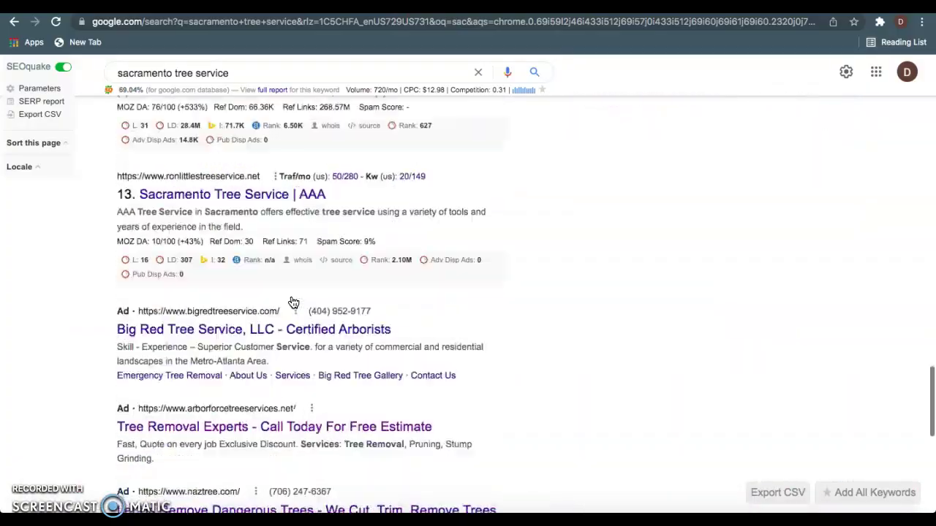
pyautogui.scroll(20, 293, 303)
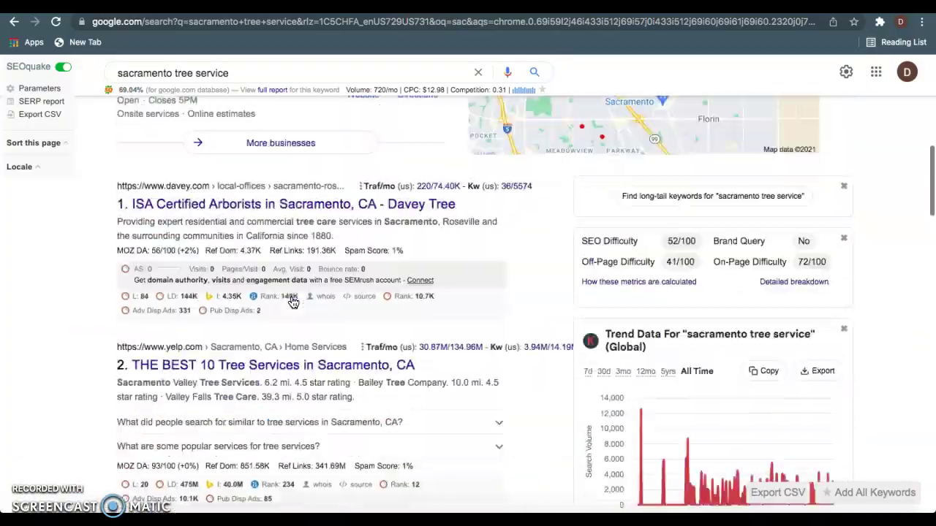
pyautogui.scroll(-1, 293, 303)
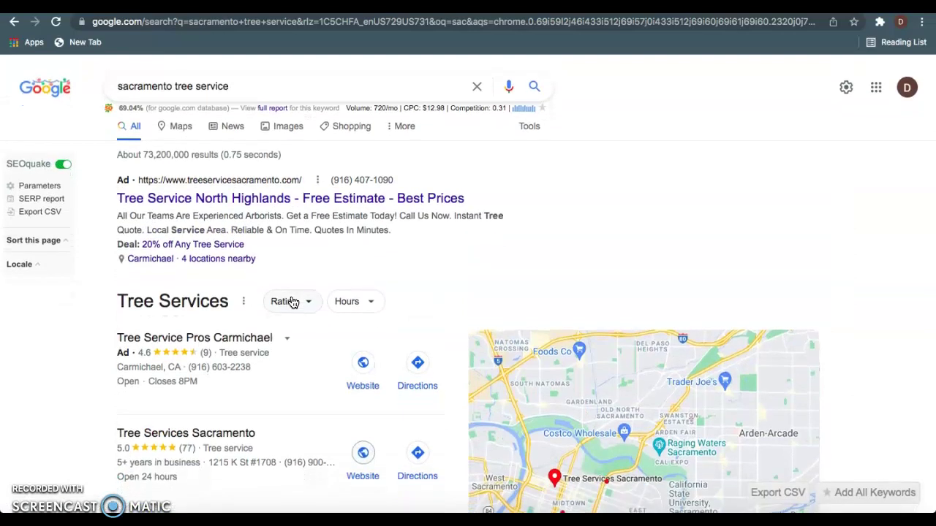